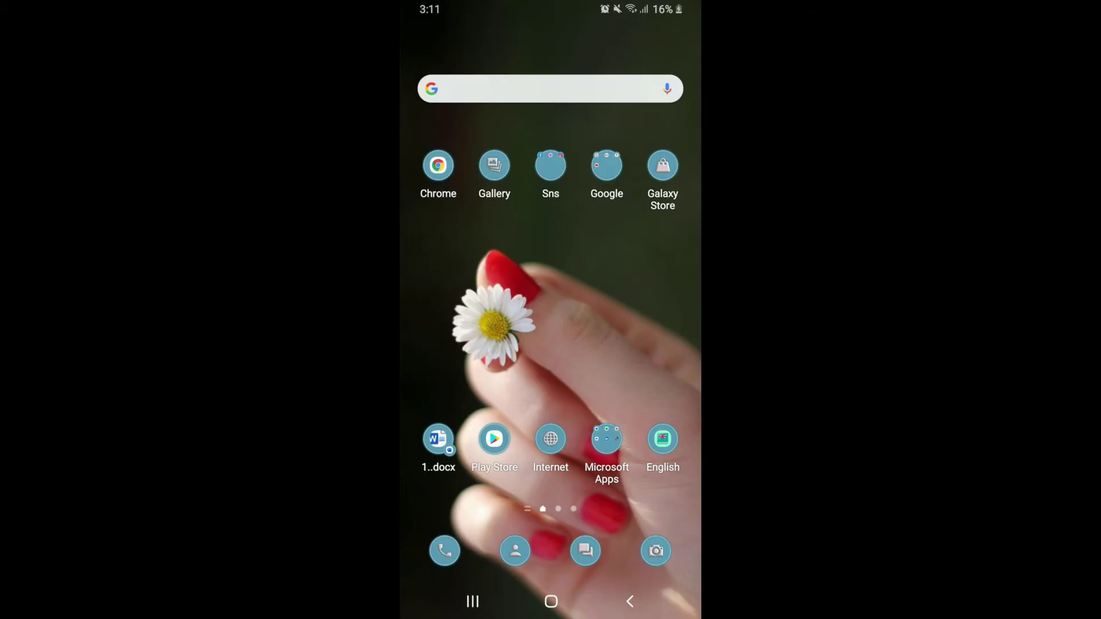
Step: Launch Skout and open its side menu of profile and account options
left_click(551, 420)
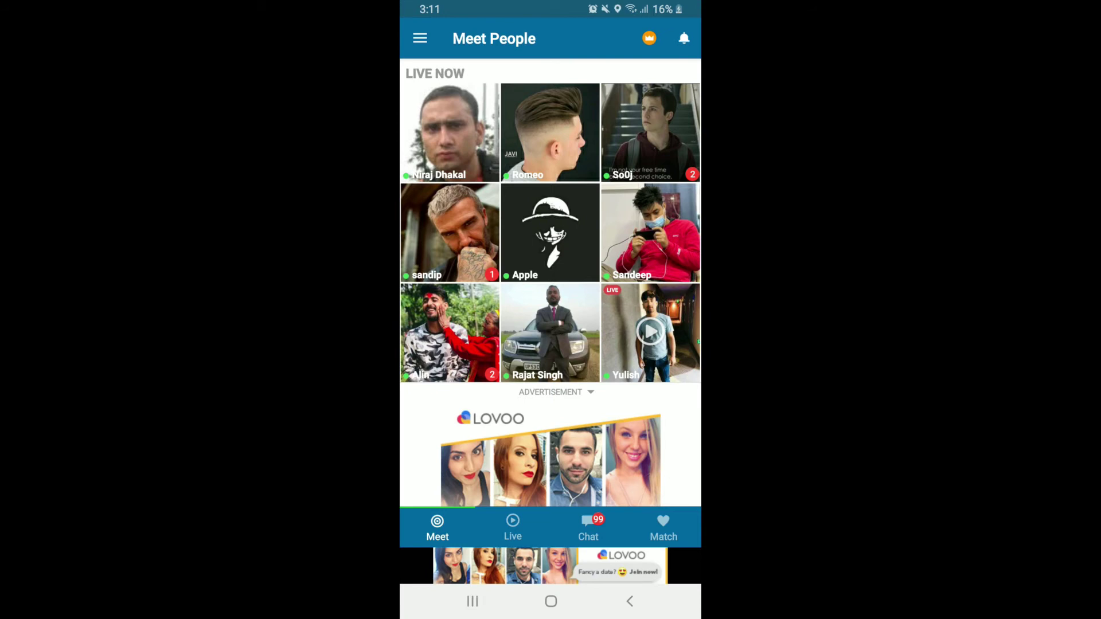
left_click(420, 39)
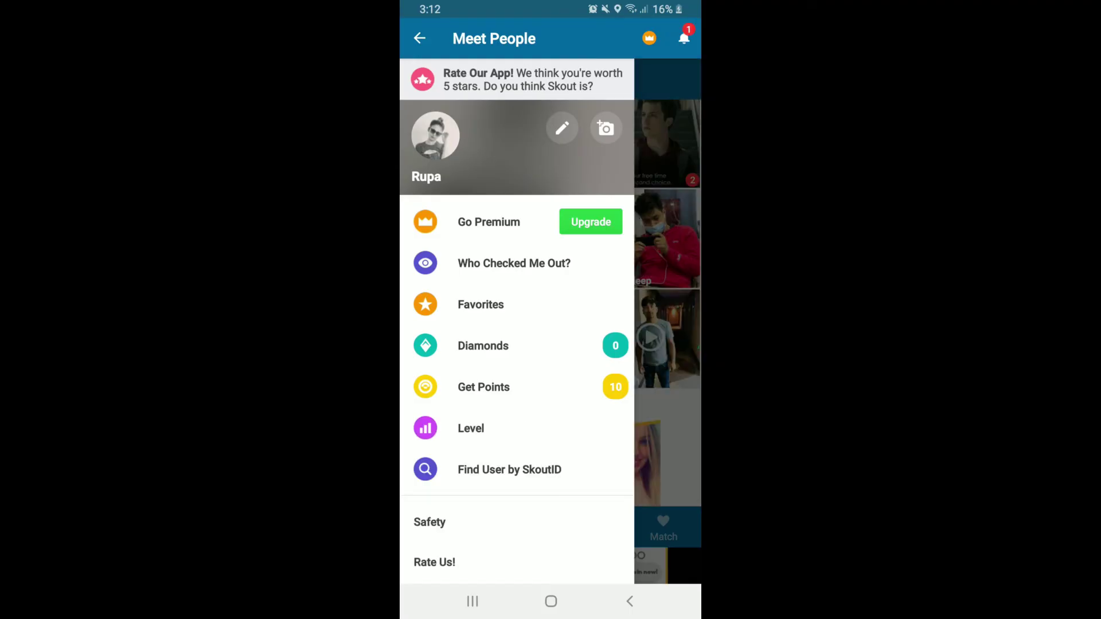
Step: On Edit Profile, replace the old display name with a new one and save the profile
left_click(561, 129)
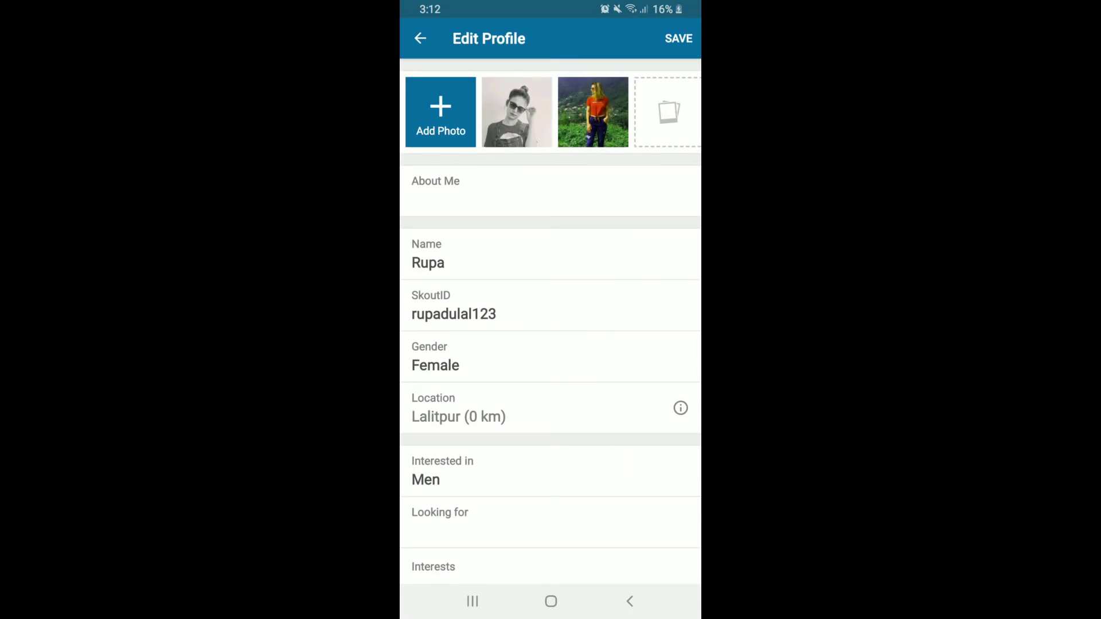
left_click(428, 258)
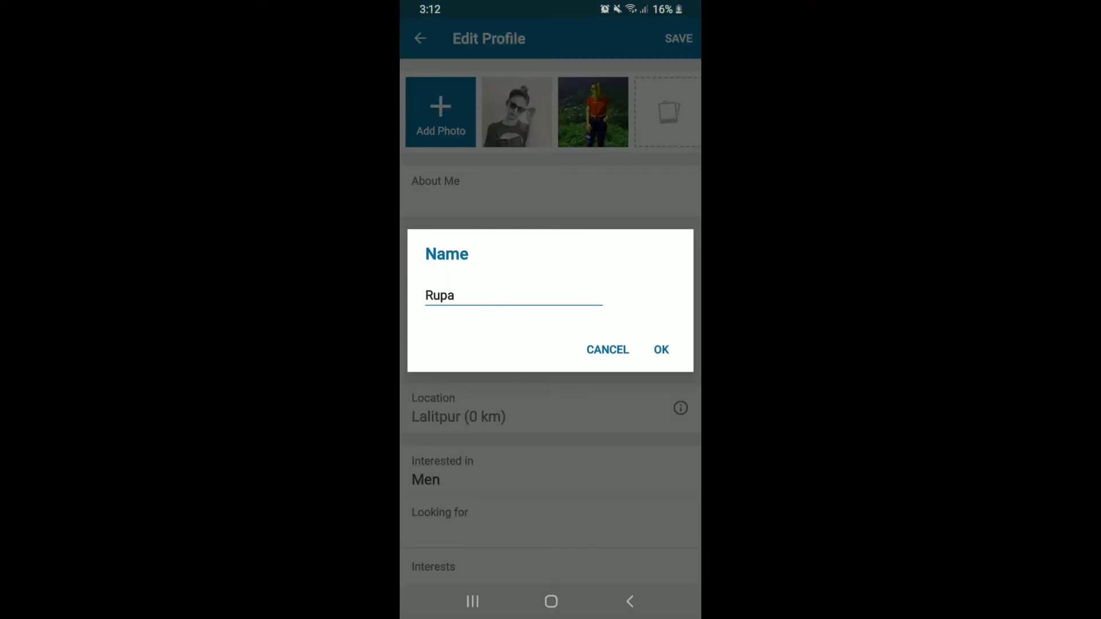
key("BackSpace")
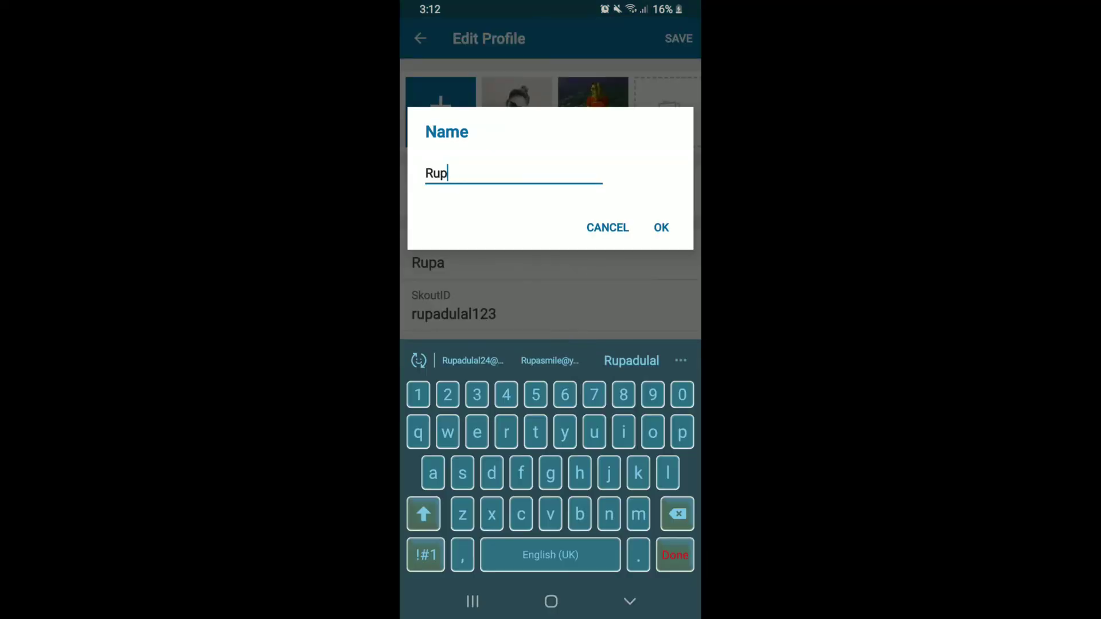
key("BackSpace")
key("BackSpace")
key("BackSpace")
type("ruensun")
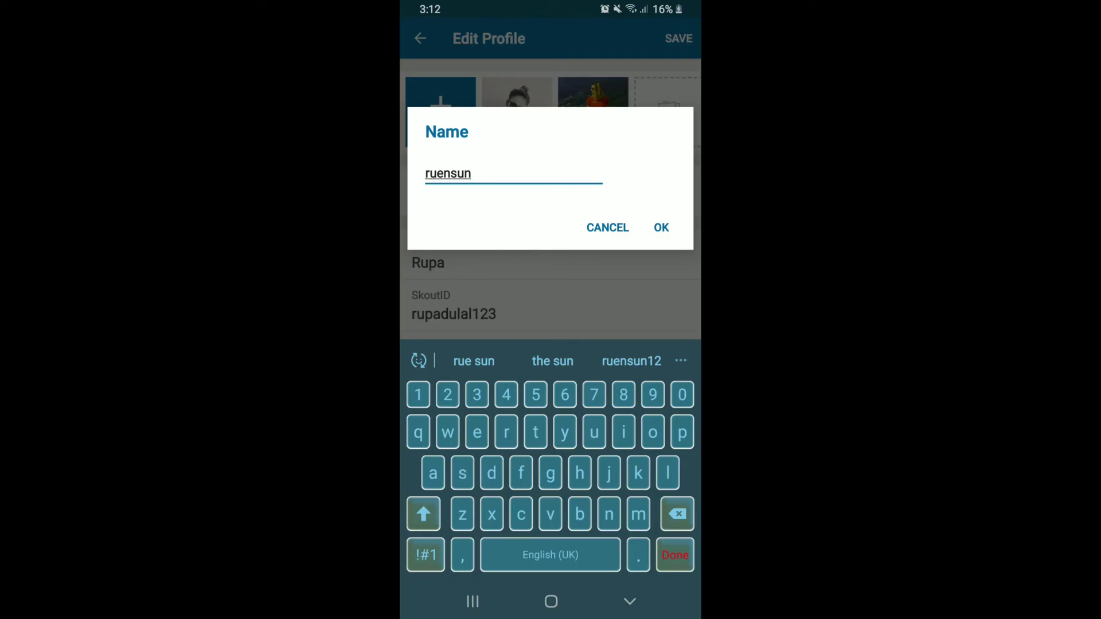
left_click(660, 227)
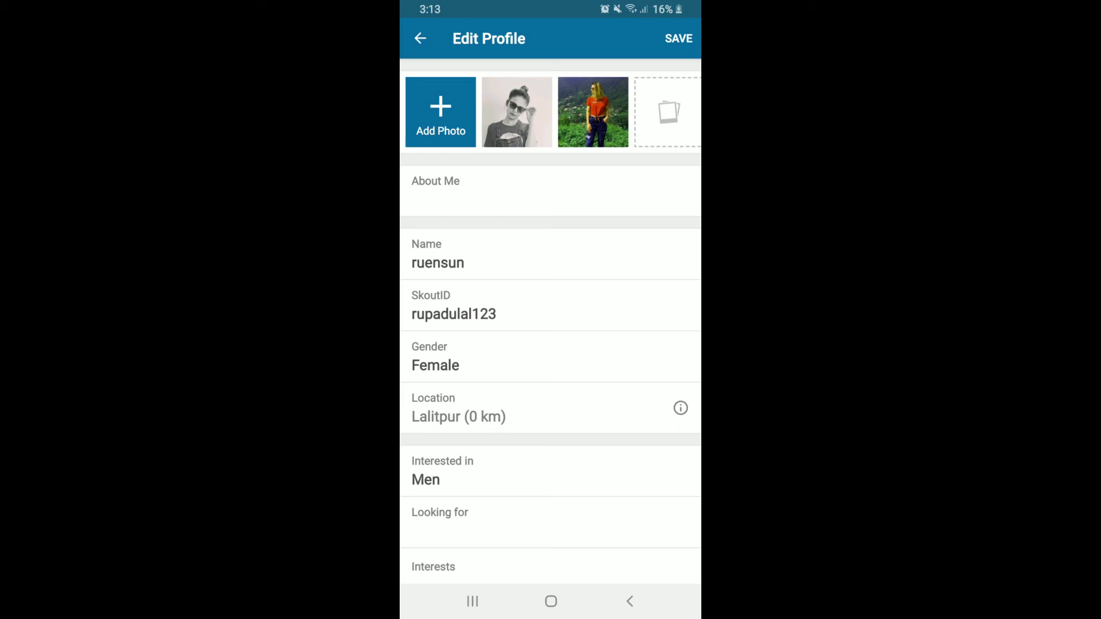
left_click(679, 38)
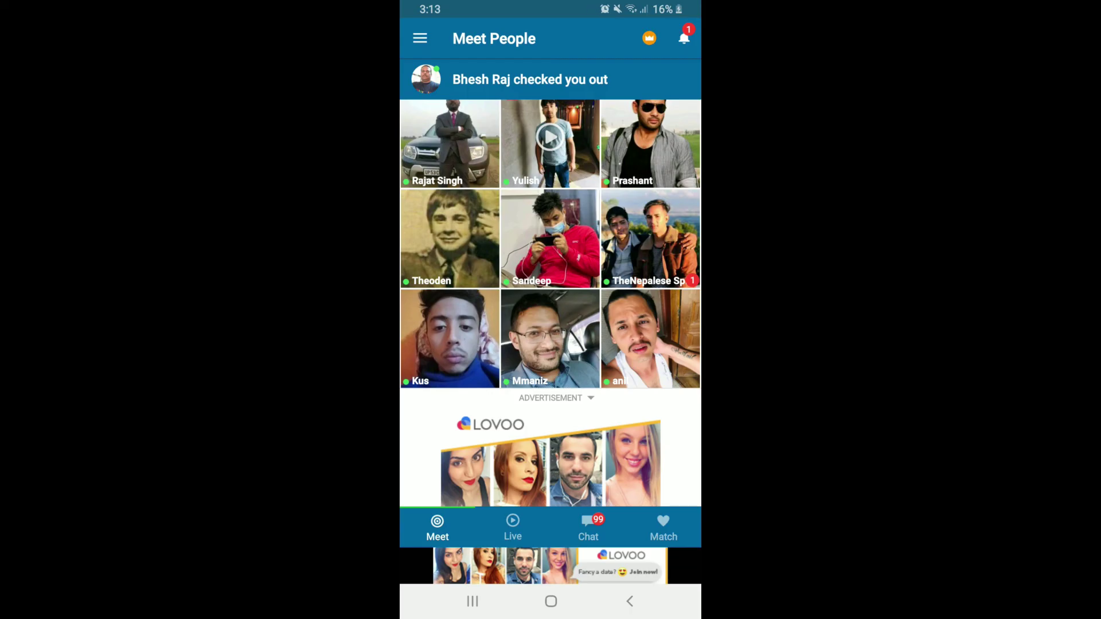
Step: Leave Skout for the Android home screen
left_click(551, 602)
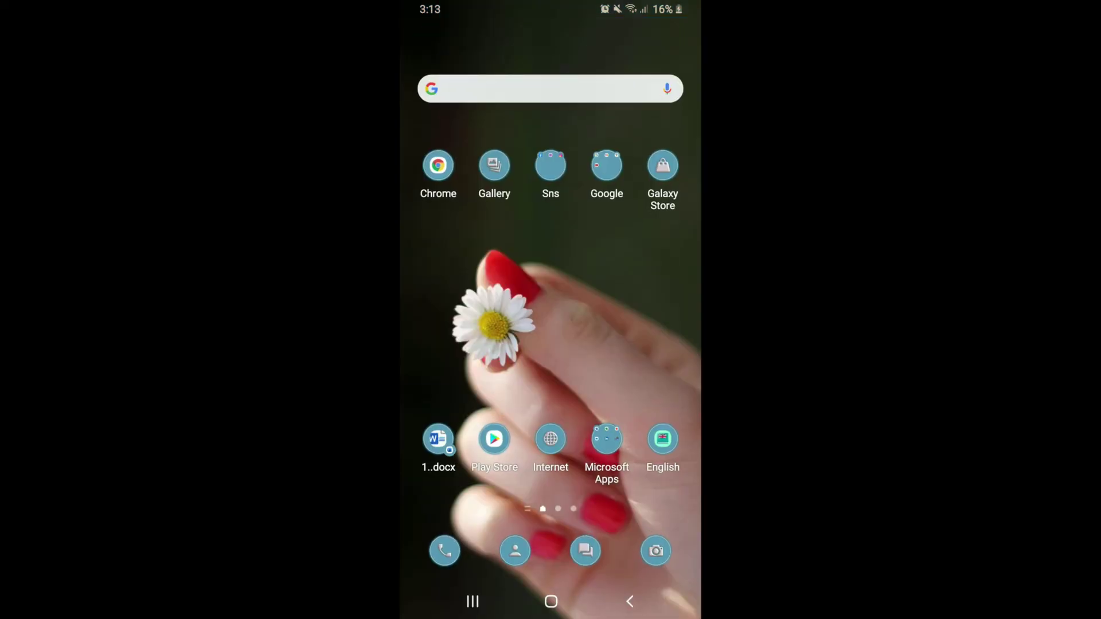